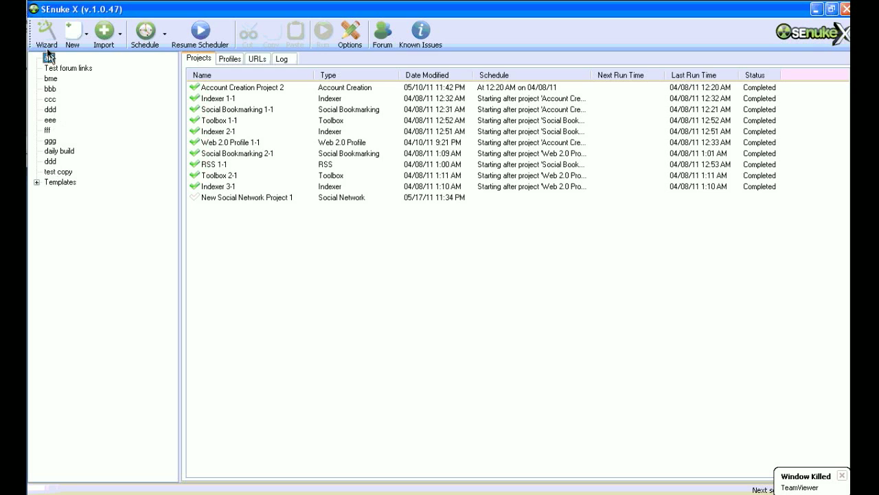
# Create a root-level campaign named "Root Camp".
pyautogui.click(51, 100)
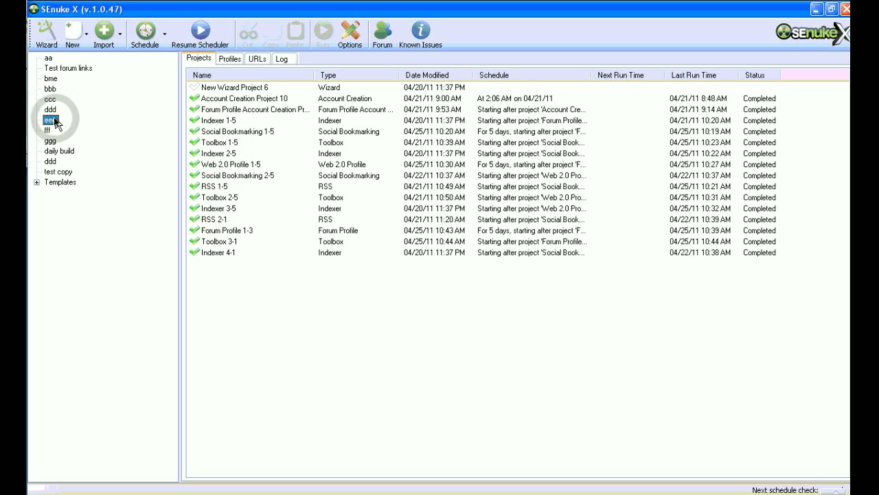
pyautogui.click(80, 41)
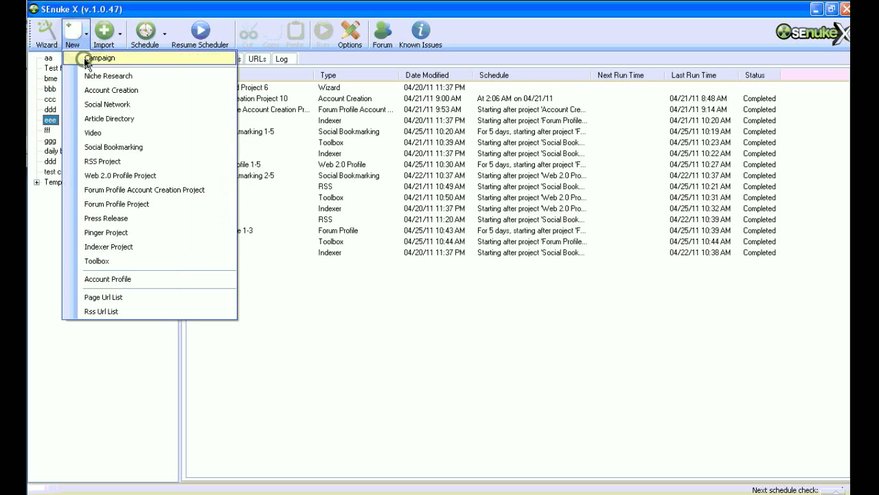
pyautogui.click(86, 59)
pyautogui.click(158, 115)
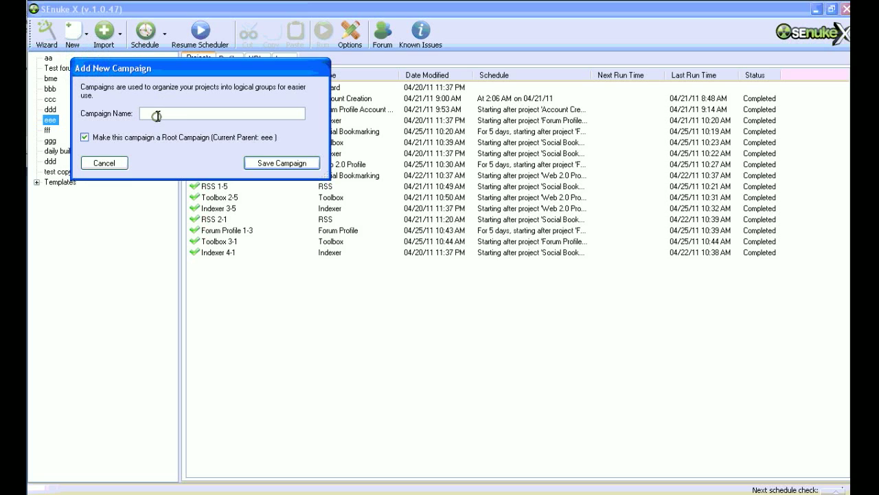
pyautogui.write('i')
pyautogui.write('RootCam')
pyautogui.write('p')
pyautogui.click(282, 164)
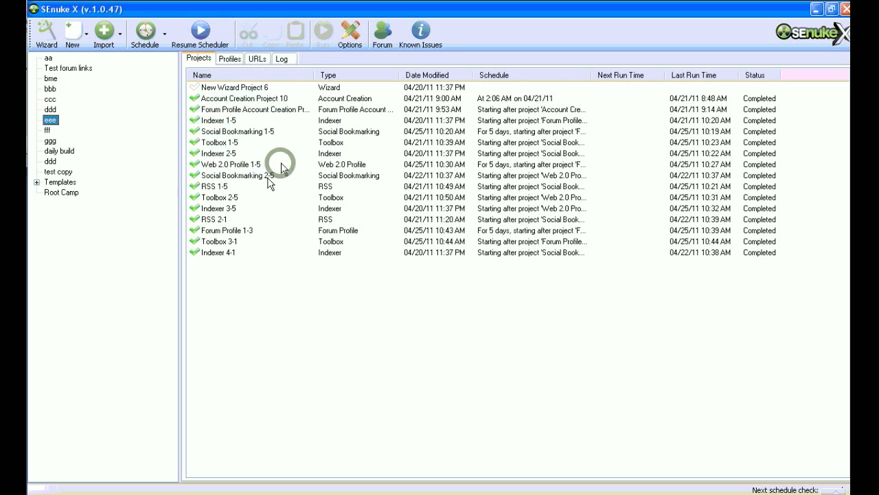
# Create a campaign named "Sub Camp" under Root Camp by disabling the root campaign option, and select it in the expanded tree.
pyautogui.click(59, 192)
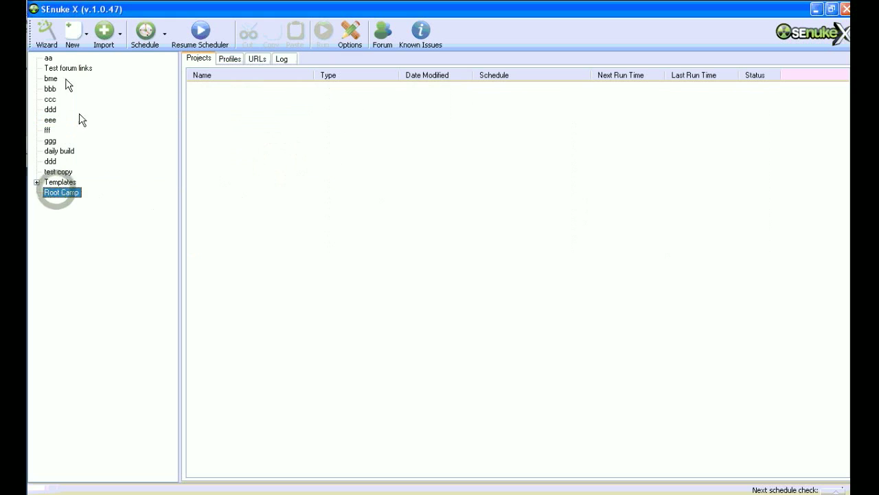
pyautogui.click(72, 38)
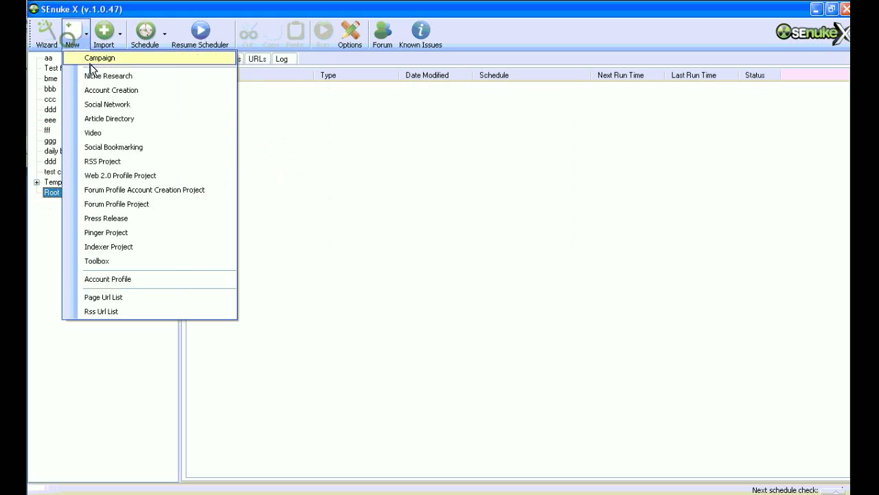
pyautogui.click(95, 58)
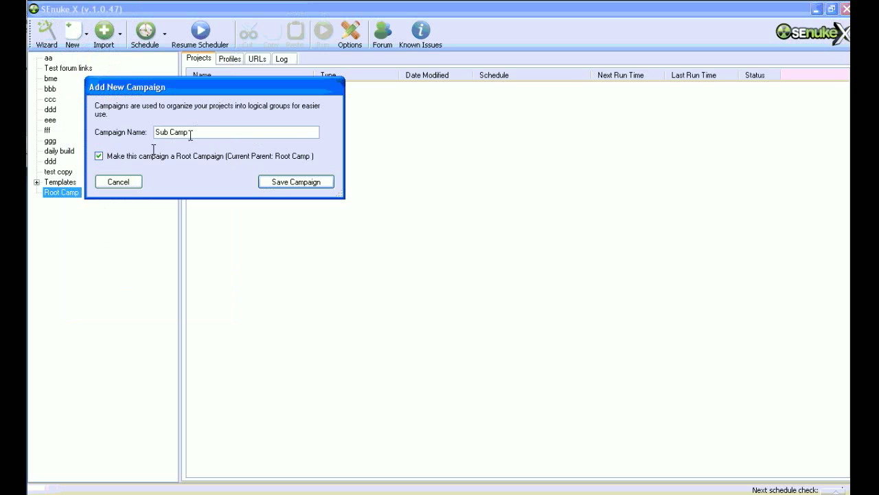
pyautogui.click(99, 157)
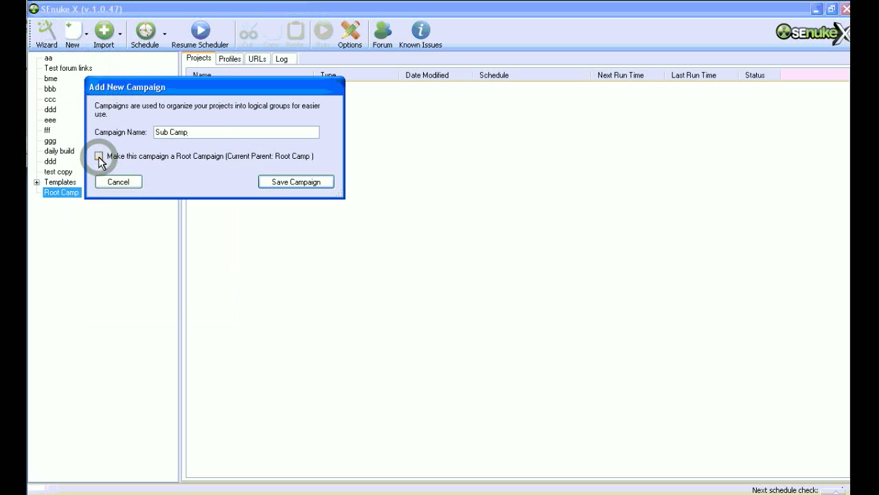
pyautogui.click(261, 180)
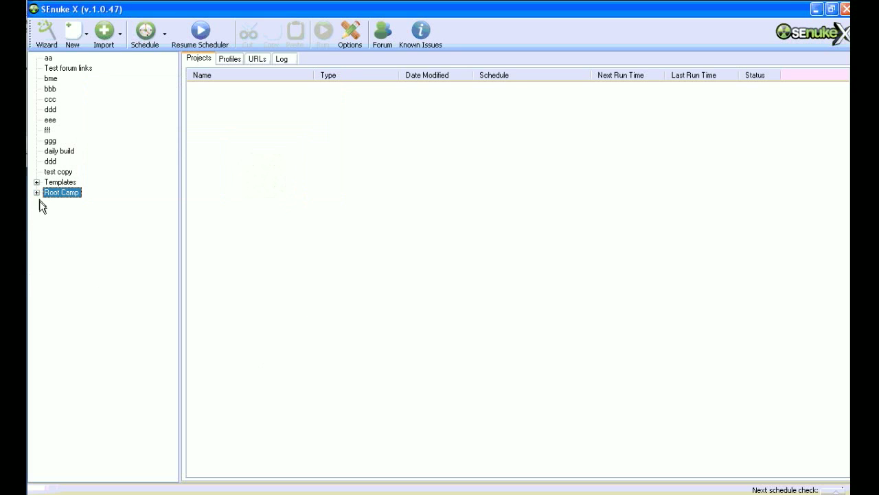
pyautogui.click(36, 192)
pyautogui.click(79, 203)
# Start the campaign wizard and set its campaign name to "Sub Camp".
pyautogui.click(51, 32)
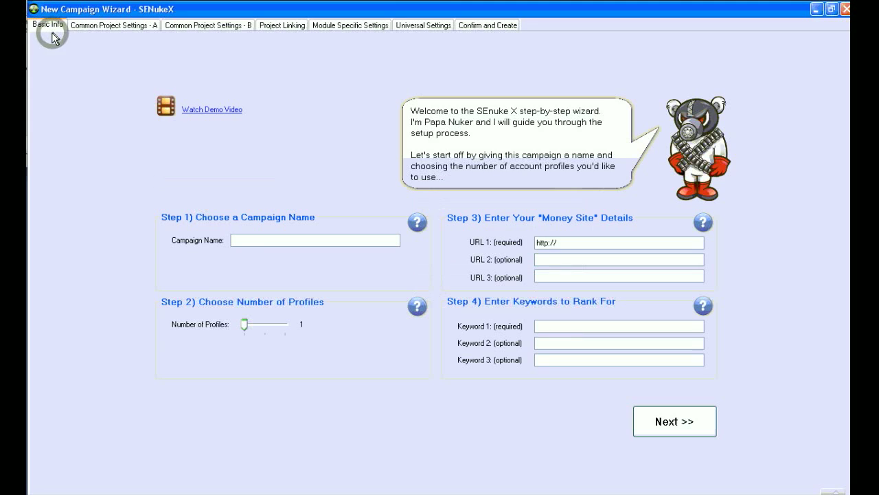
pyautogui.click(243, 240)
pyautogui.click(241, 494)
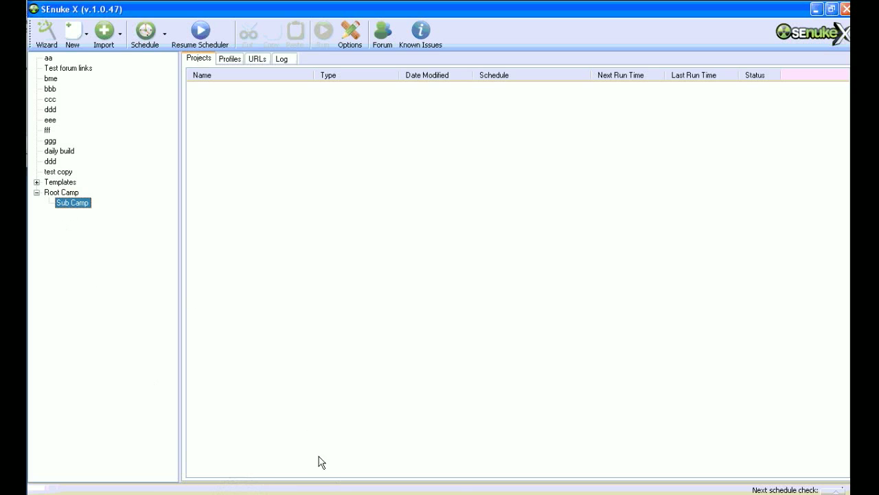
pyautogui.click(384, 491)
pyautogui.click(247, 242)
pyautogui.write('Sub Camp')
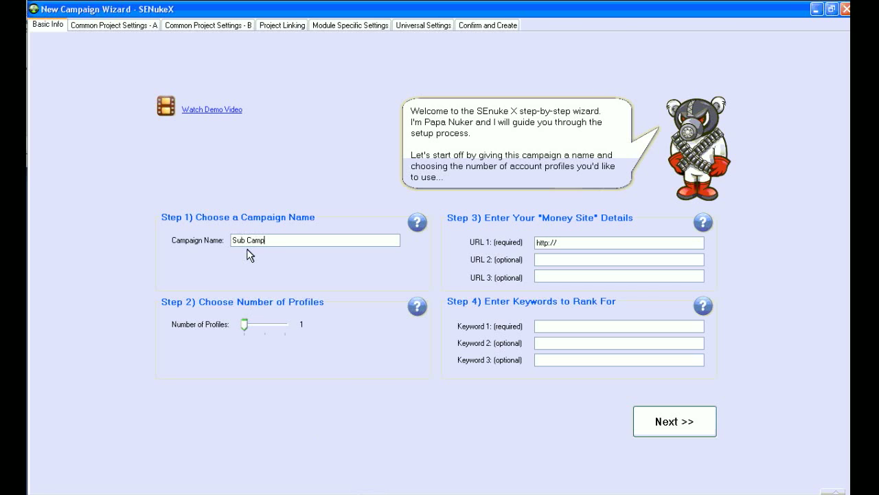
pyautogui.click(567, 240)
pyautogui.write('abc.com')
pyautogui.click(557, 327)
pyautogui.write('lllll')
pyautogui.click(552, 341)
pyautogui.write('iii')
pyautogui.click(551, 360)
pyautogui.write('iii')
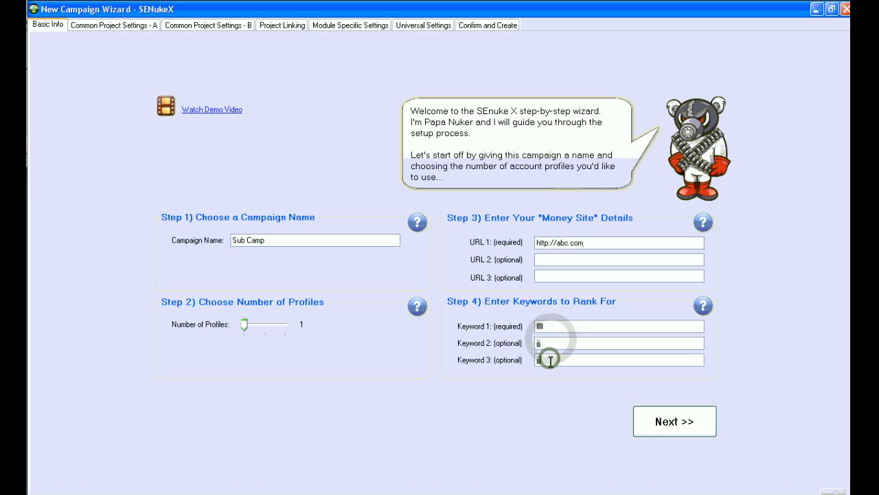
pyautogui.click(654, 431)
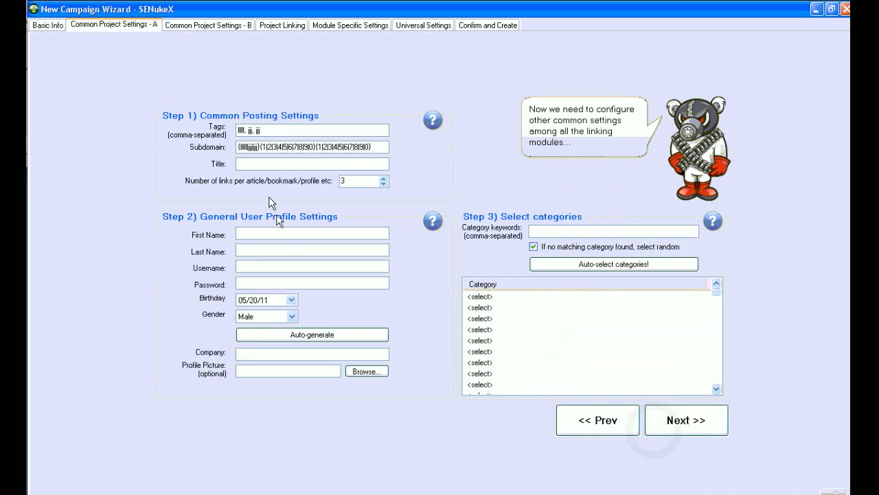
# Fill the common project settings with a placeholder title and company, an auto-generated user profile, and auto-selected categories.
pyautogui.write('lj;')
pyautogui.click(268, 335)
pyautogui.click(271, 358)
pyautogui.write('lj;lj;')
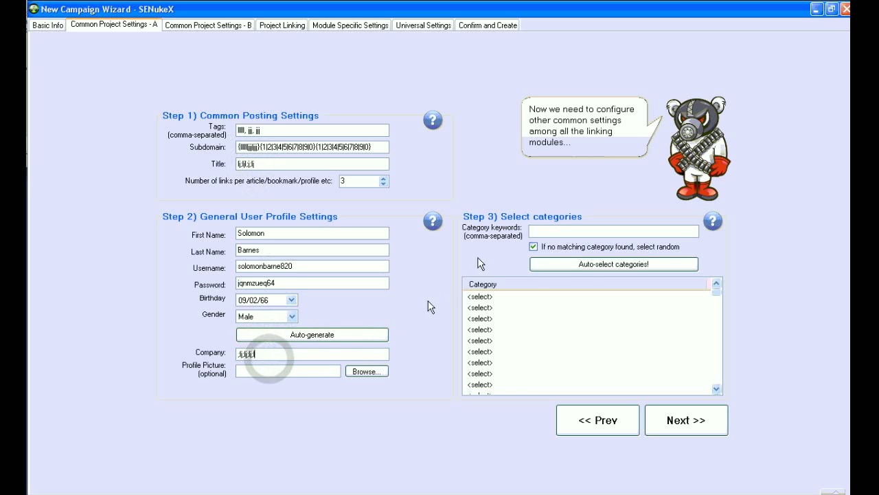
pyautogui.click(582, 264)
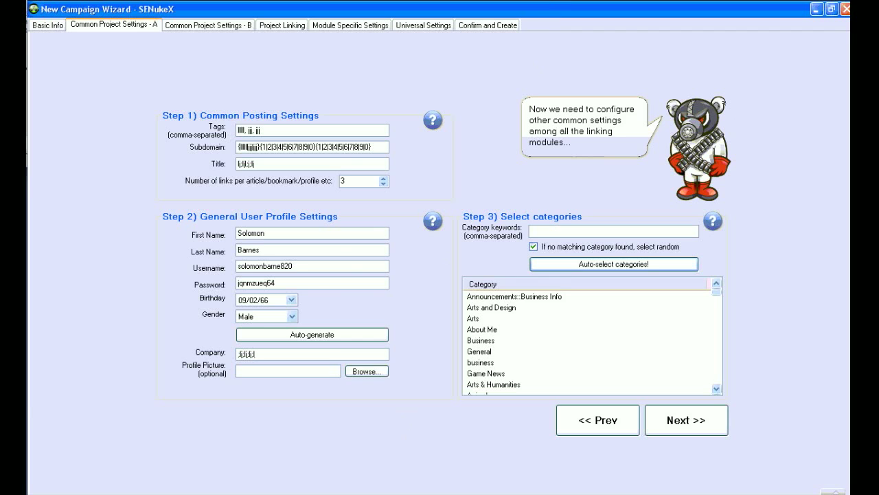
# Place an Indexer module below the Money Site in the project linking diagram.
pyautogui.press('super+Tab')
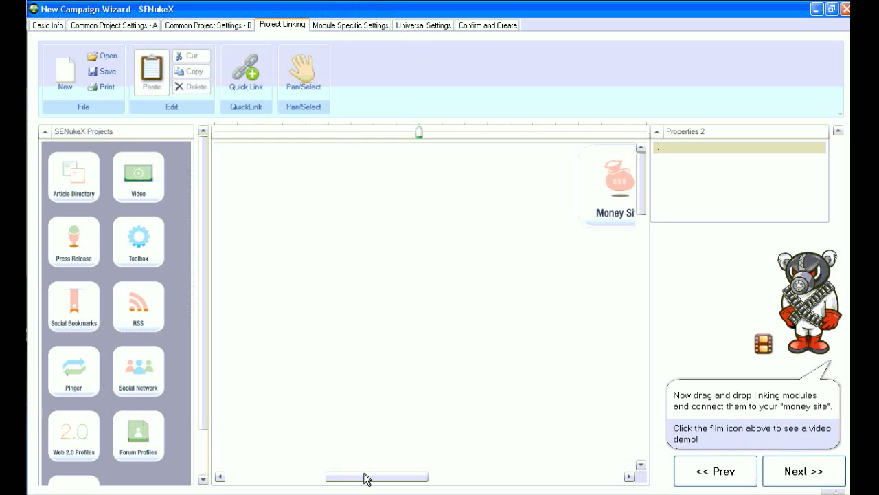
pyautogui.moveTo(365, 479); pyautogui.dragTo(418, 477)
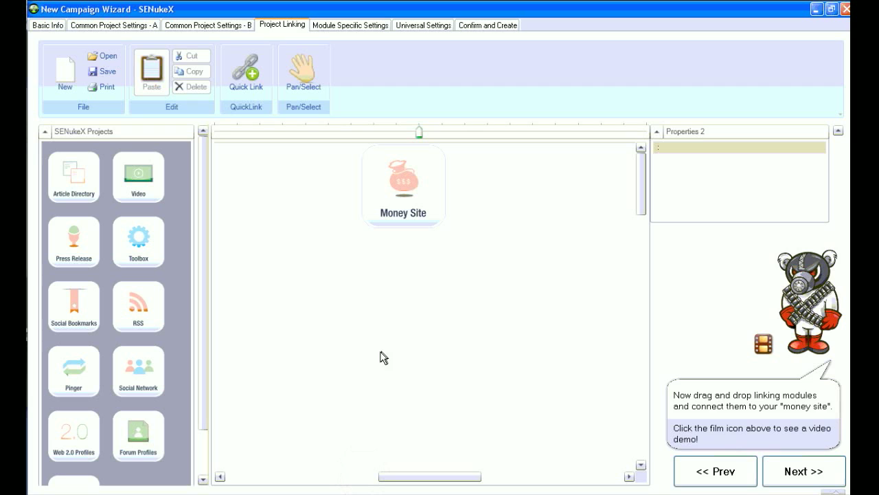
pyautogui.moveTo(200, 416); pyautogui.dragTo(202, 467)
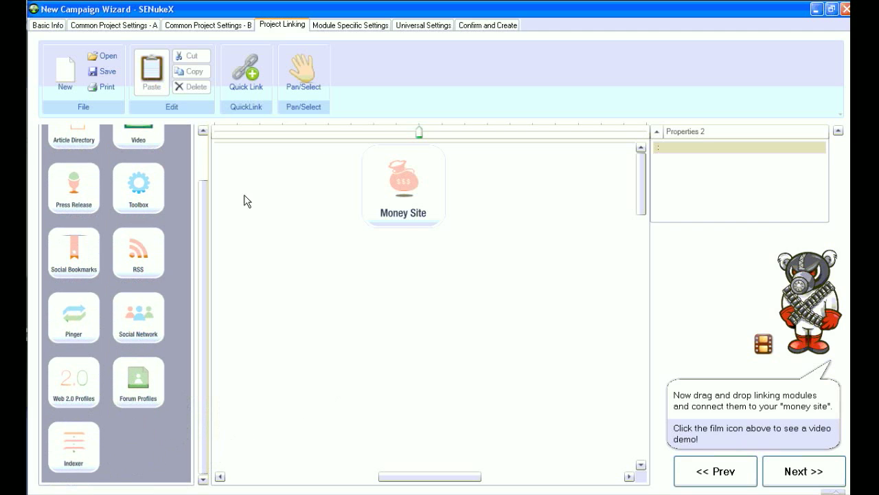
pyautogui.click(77, 446)
pyautogui.moveTo(77, 450); pyautogui.dragTo(415, 327)
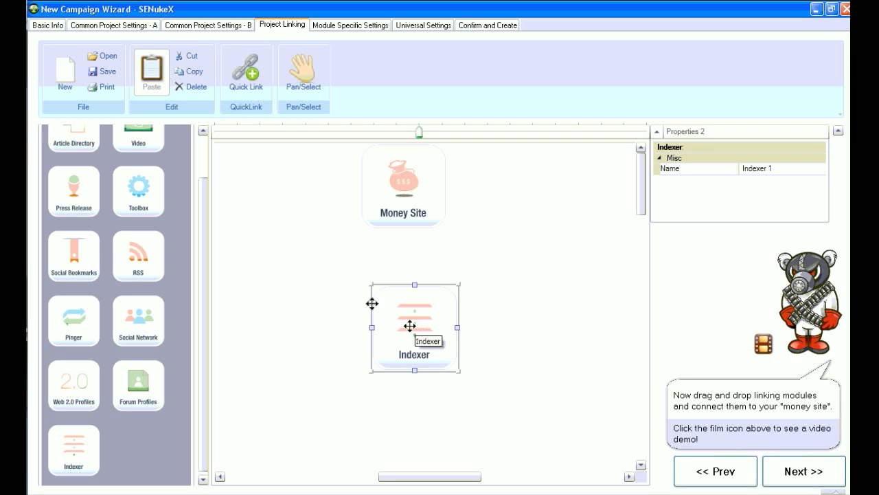
# Link the Indexer module to the Money Site with a Quick Link.
pyautogui.click(254, 76)
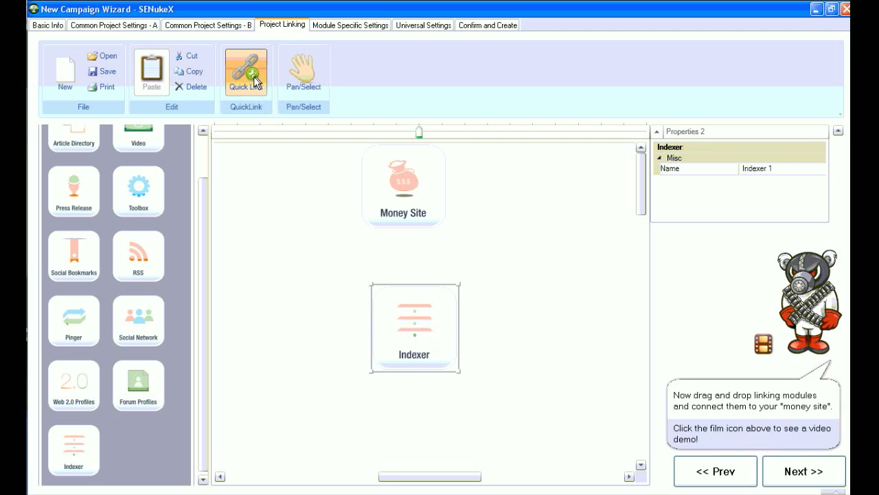
pyautogui.click(419, 327)
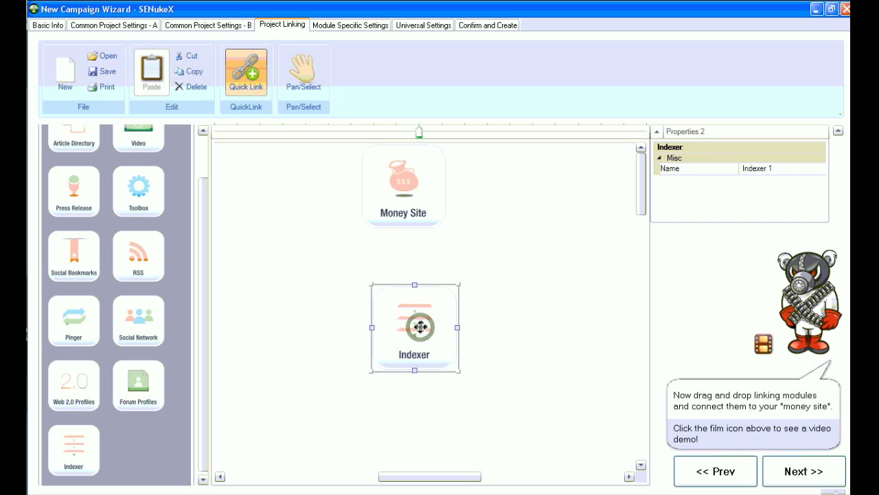
pyautogui.click(404, 206)
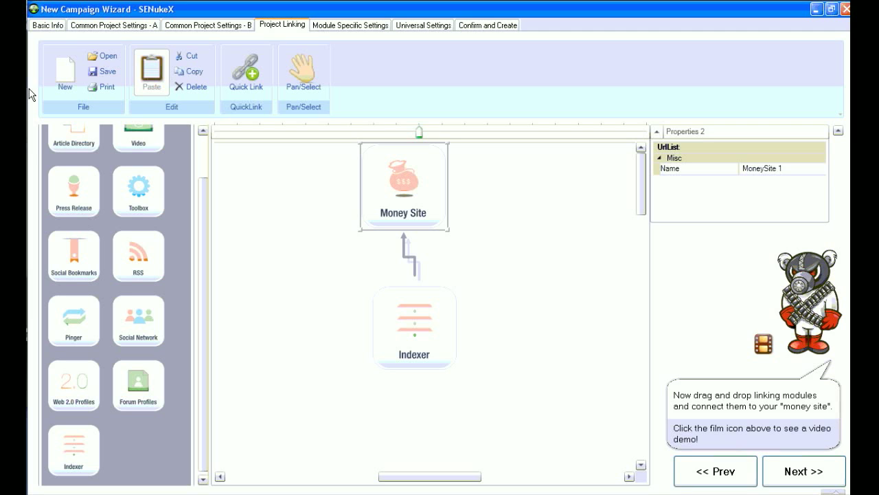
# Continue to the module-specific settings and auto-generate the user profile details for Profile #1.
pyautogui.click(807, 469)
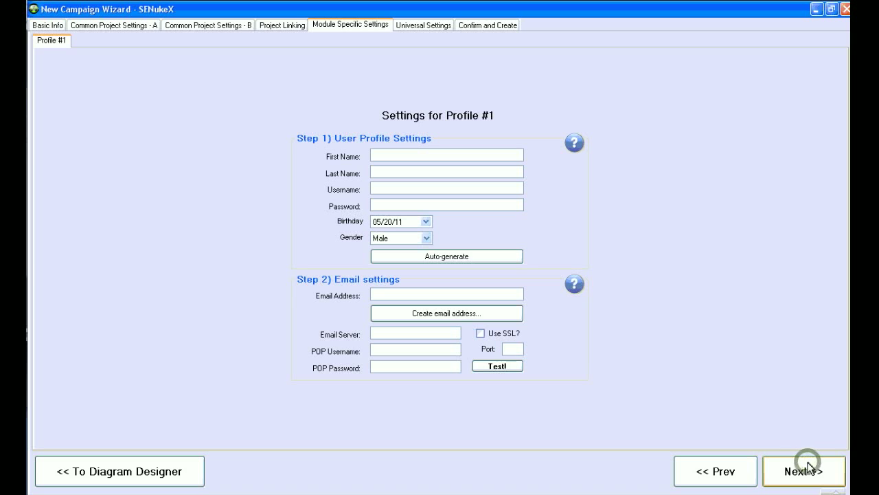
pyautogui.click(388, 258)
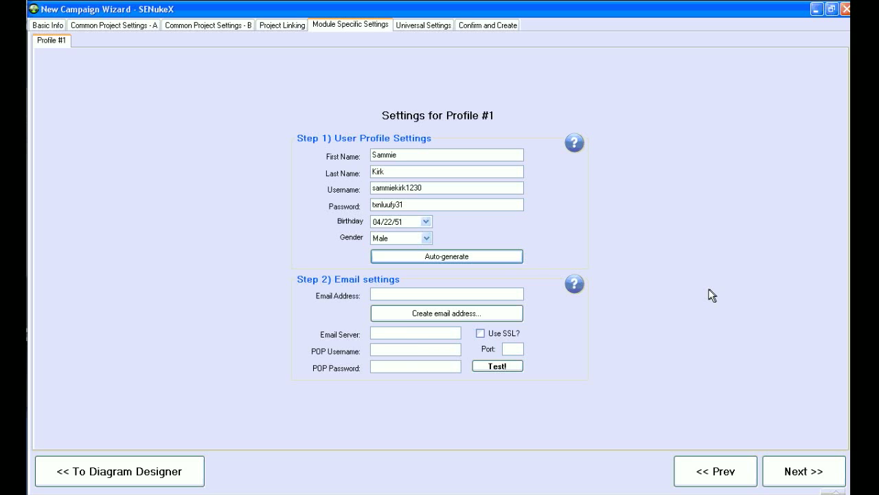
pyautogui.click(26, 76)
pyautogui.click(27, 1)
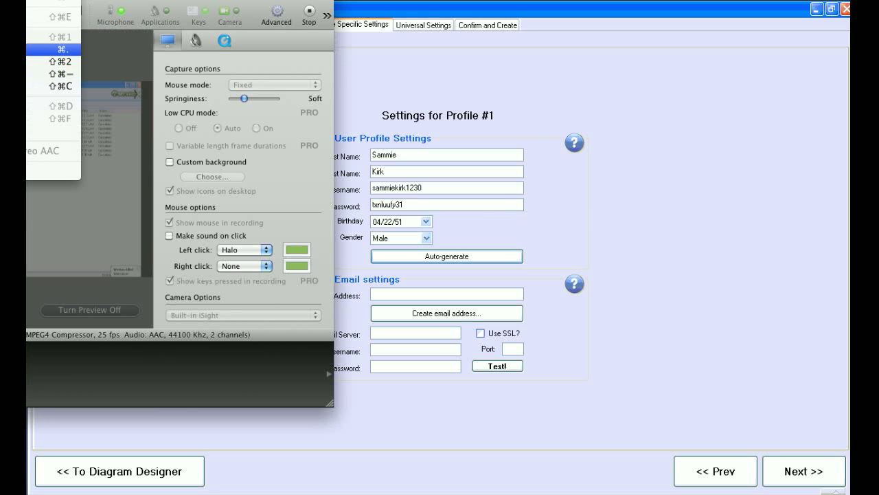
pyautogui.click(28, 49)
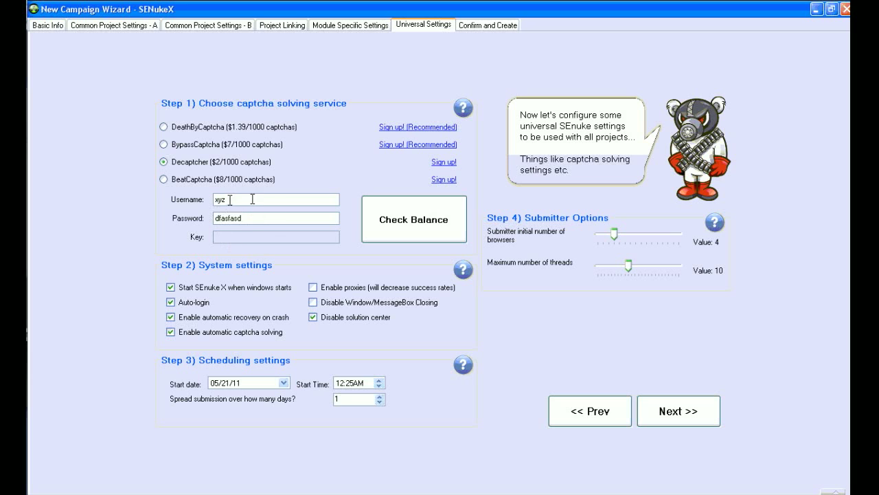
# Set the scheduling start date to 05/25/11 and finish the wizard to create the campaign's projects.
pyautogui.click(284, 383)
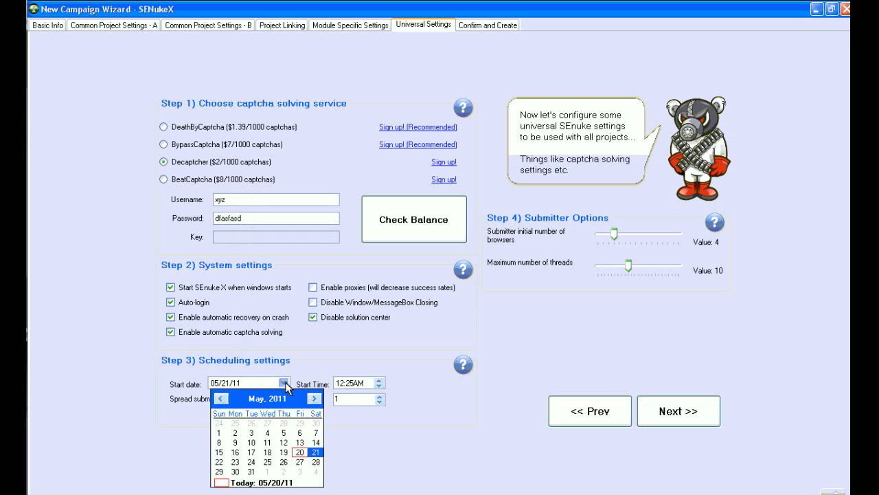
pyautogui.click(267, 463)
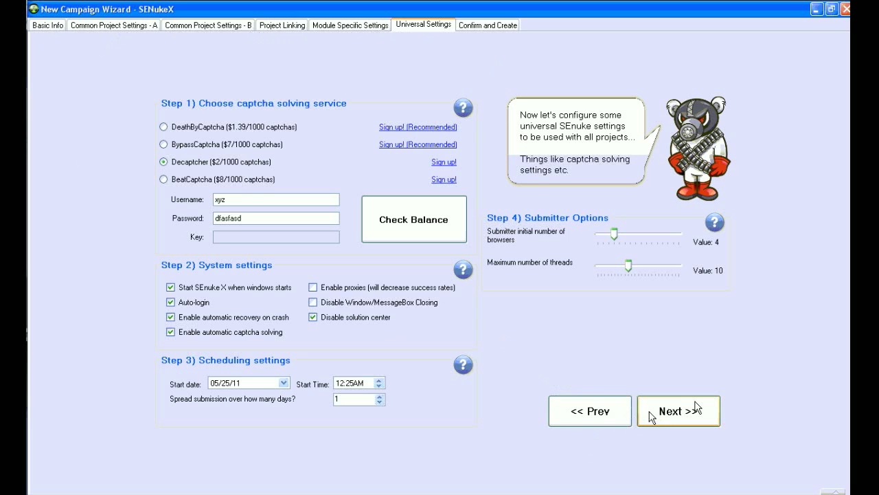
pyautogui.click(697, 407)
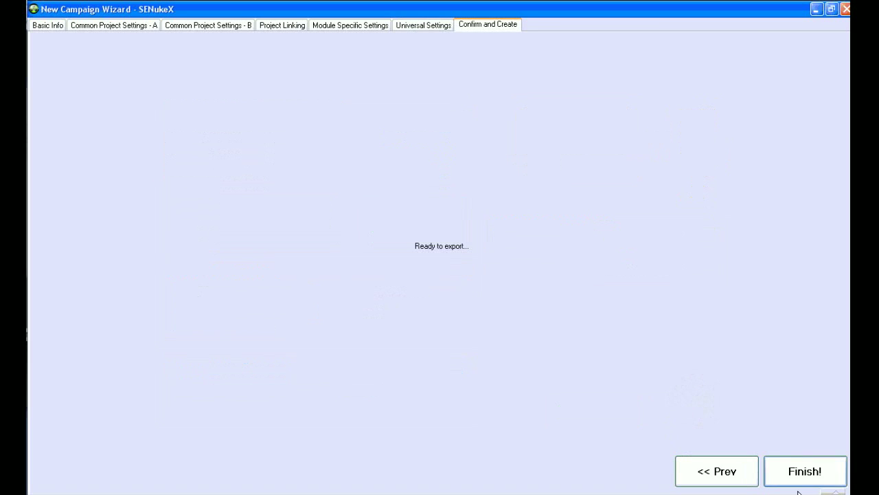
pyautogui.click(806, 481)
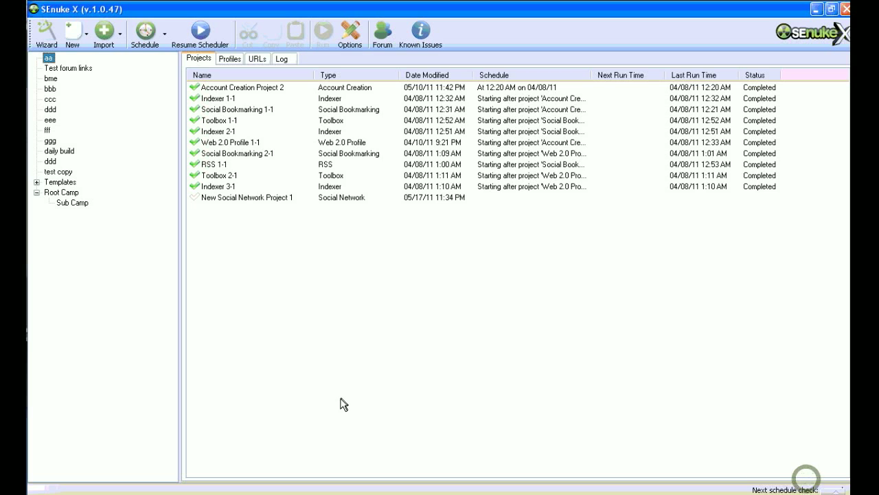
# Check the project lists of Root Camp and its Sub Camp campaign.
pyautogui.click(62, 193)
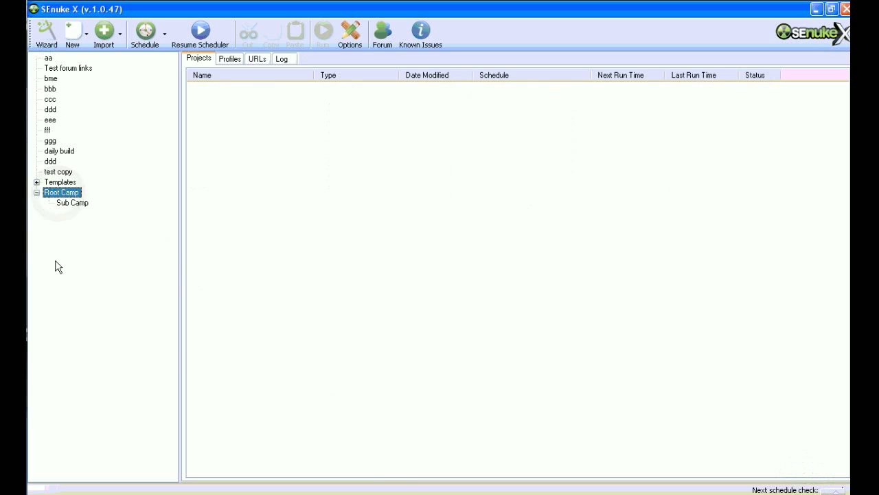
pyautogui.click(73, 202)
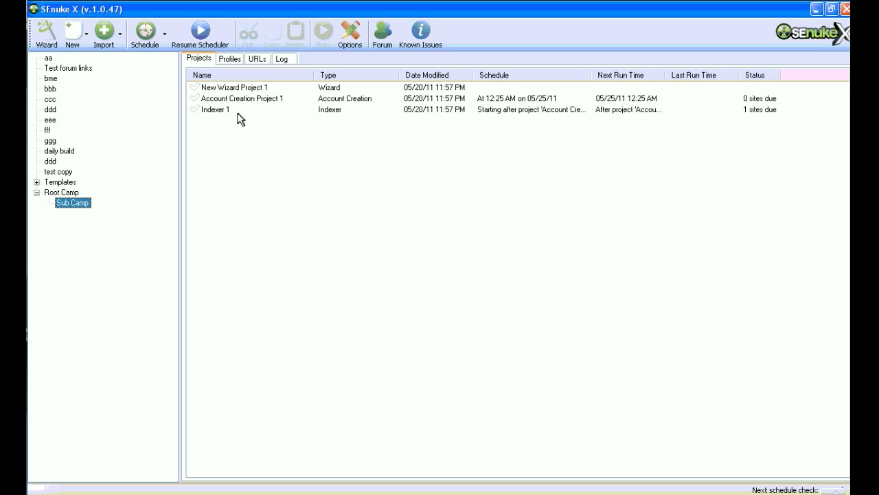
pyautogui.click(33, 3)
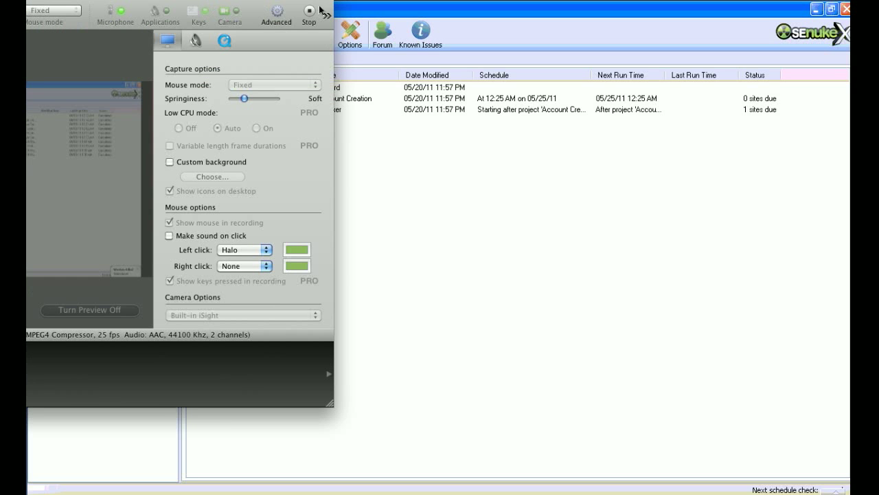